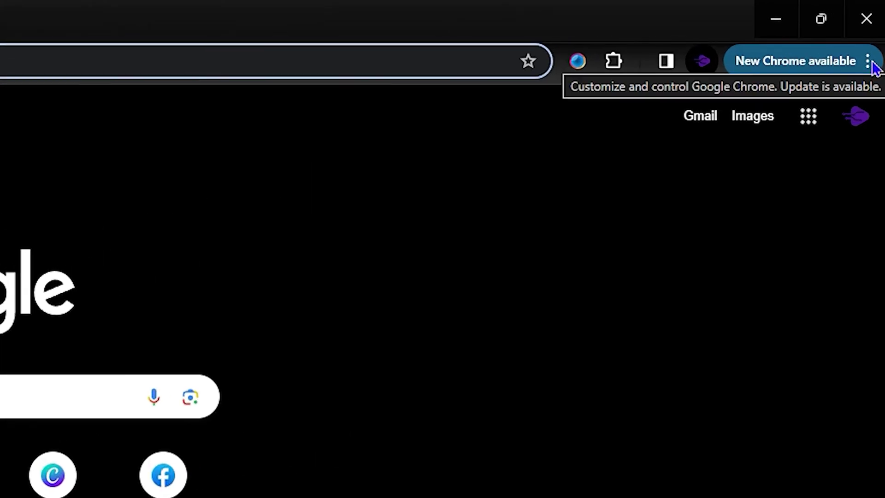
Go to Chrome Settings > System to view hardware acceleration and background app options.
{"action": "left_click", "coordinate": [868, 61]}
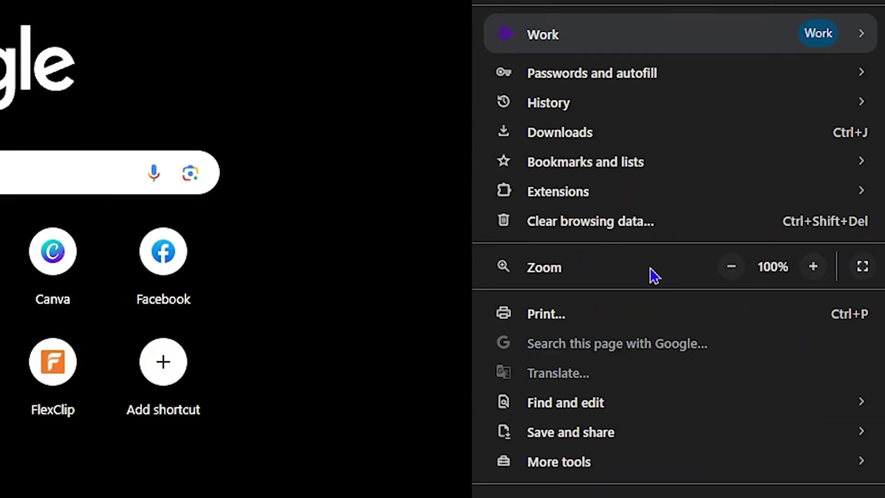
{"action": "mouse_move", "coordinate": [592, 327]}
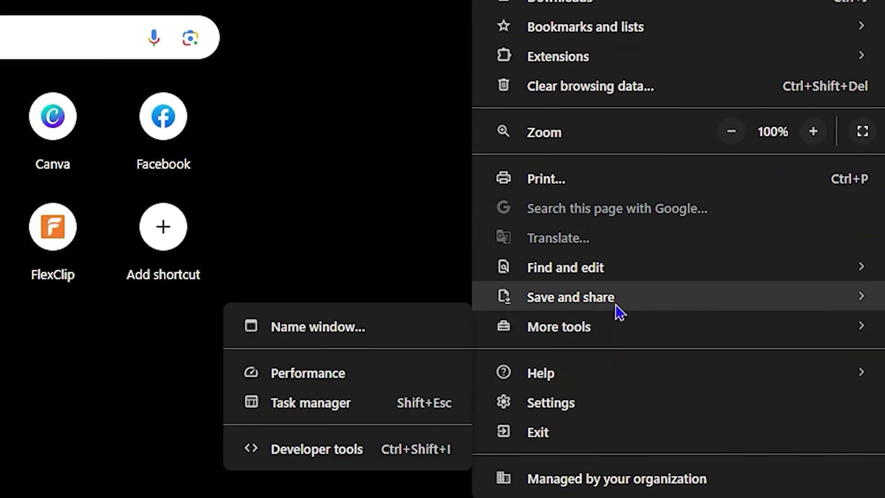
{"action": "left_click", "coordinate": [568, 399]}
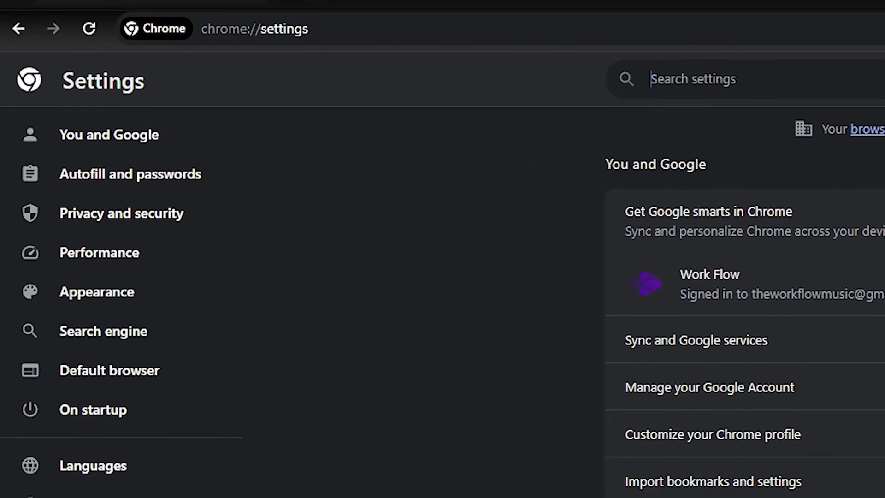
{"action": "left_click", "coordinate": [47, 293]}
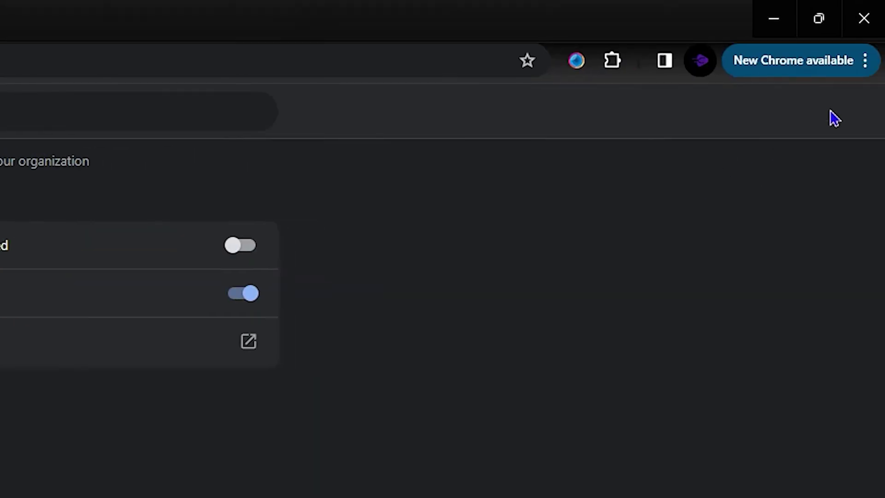
Open Manage Extensions from the Chrome menu to see the five installed extensions and LockPW.
{"action": "left_click", "coordinate": [873, 67]}
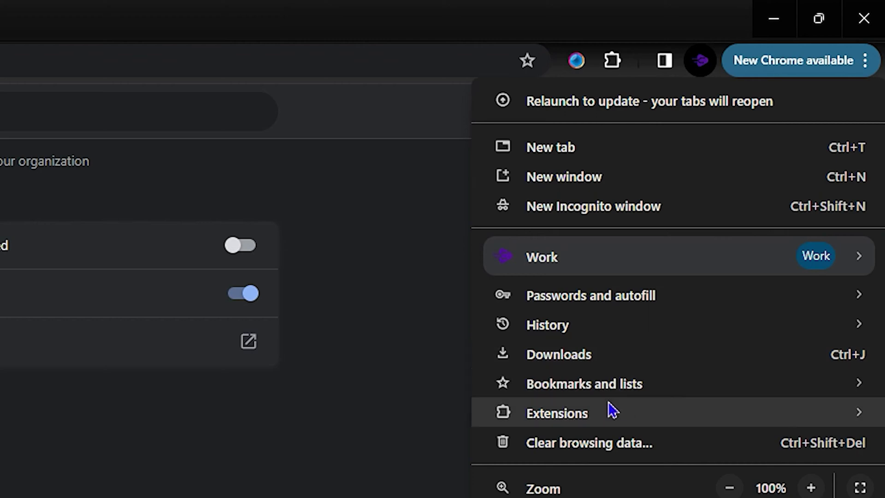
{"action": "mouse_move", "coordinate": [544, 416]}
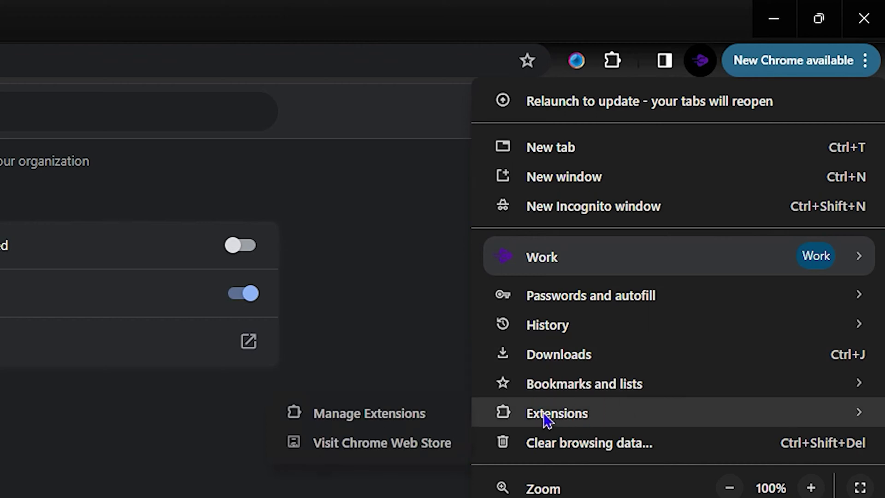
{"action": "left_click", "coordinate": [347, 422]}
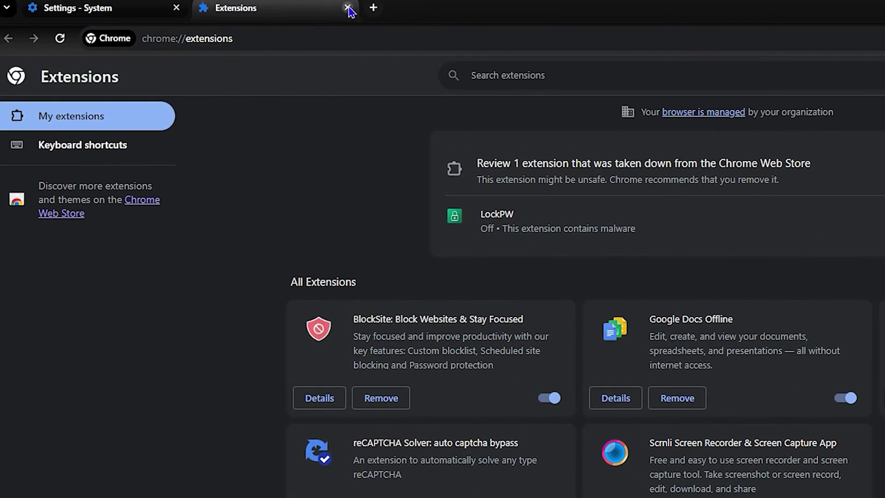
Close the Extensions tab, check About Chrome, and relaunch to finish updating to 121.0.6167.140.
{"action": "left_click", "coordinate": [348, 7]}
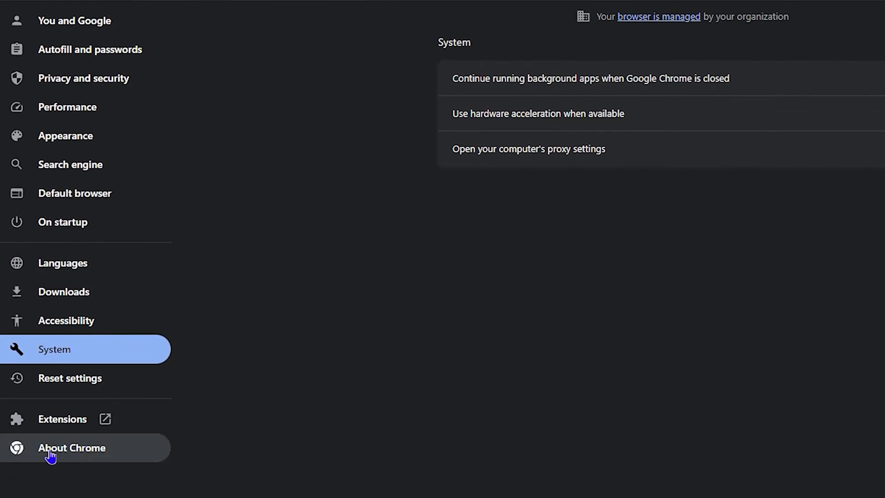
{"action": "left_click", "coordinate": [69, 461]}
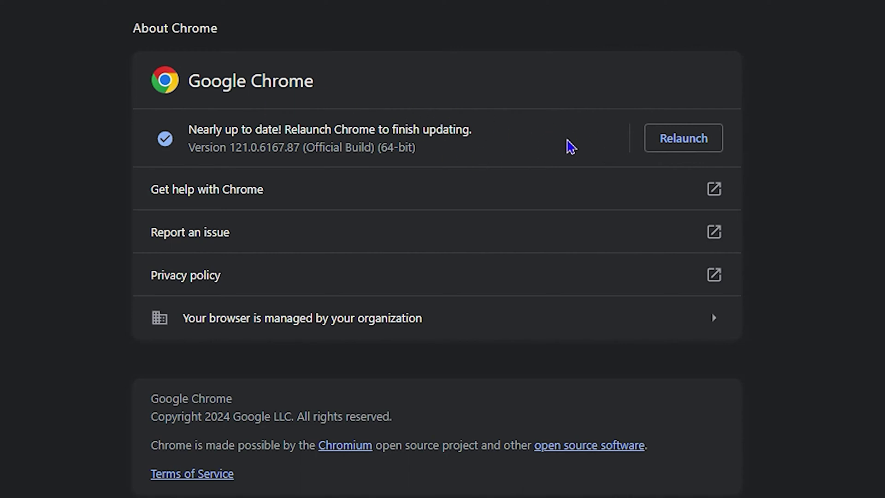
{"action": "left_click", "coordinate": [679, 148]}
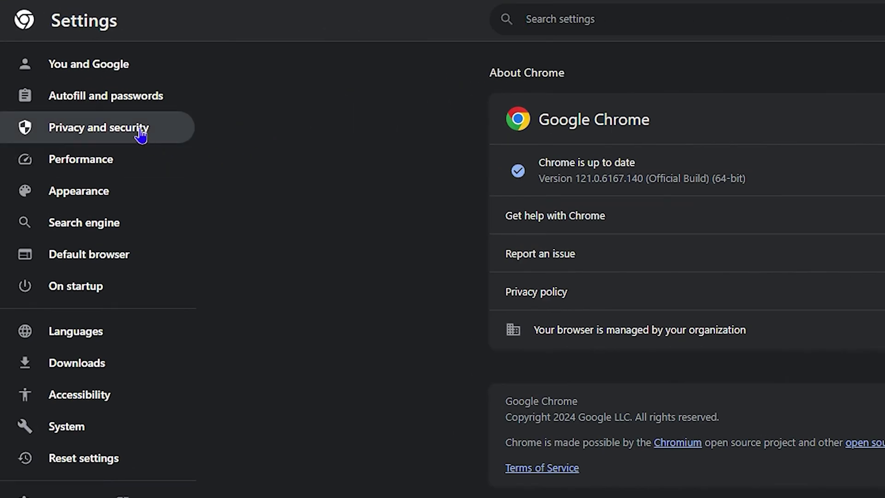
Clear browsing history, download history, cookies and cache with the time range set to All time.
{"action": "left_click", "coordinate": [140, 133]}
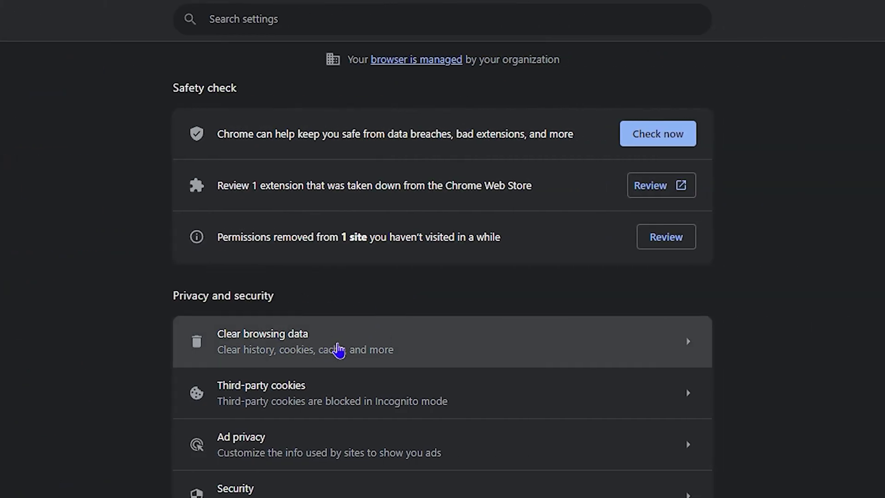
{"action": "left_click", "coordinate": [339, 350]}
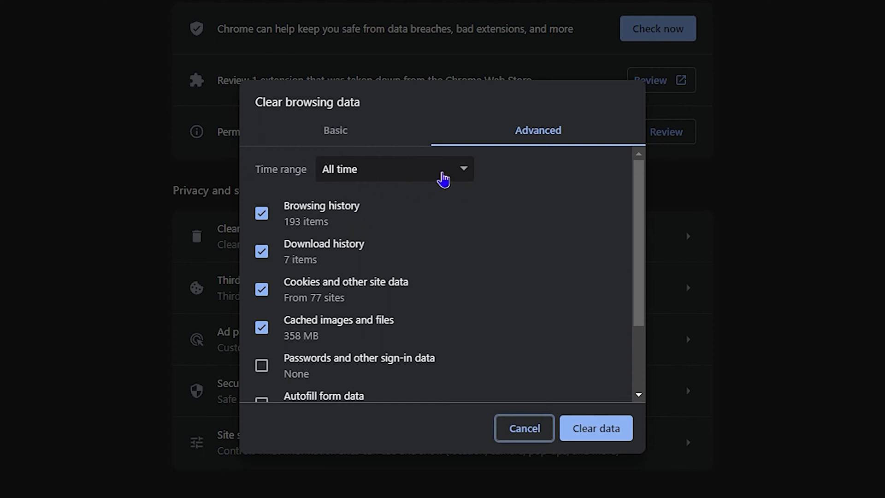
{"action": "left_click", "coordinate": [442, 177]}
{"action": "left_click", "coordinate": [373, 247]}
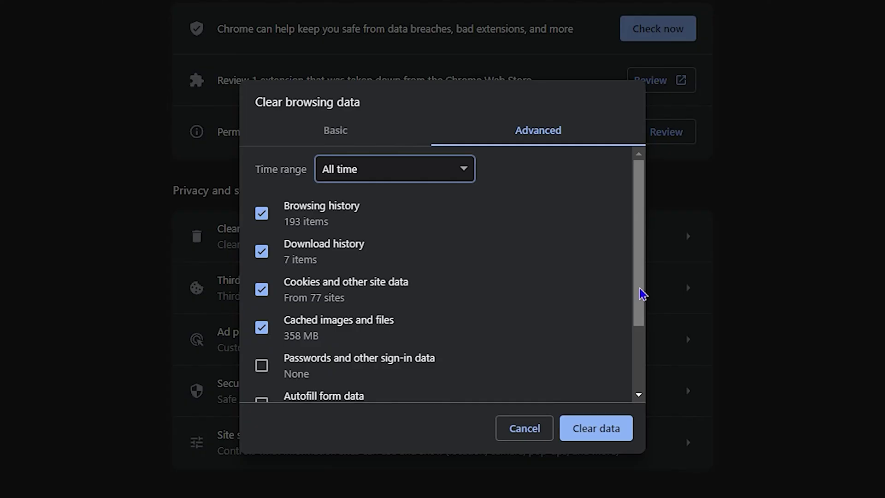
{"action": "key", "text": "Escape"}
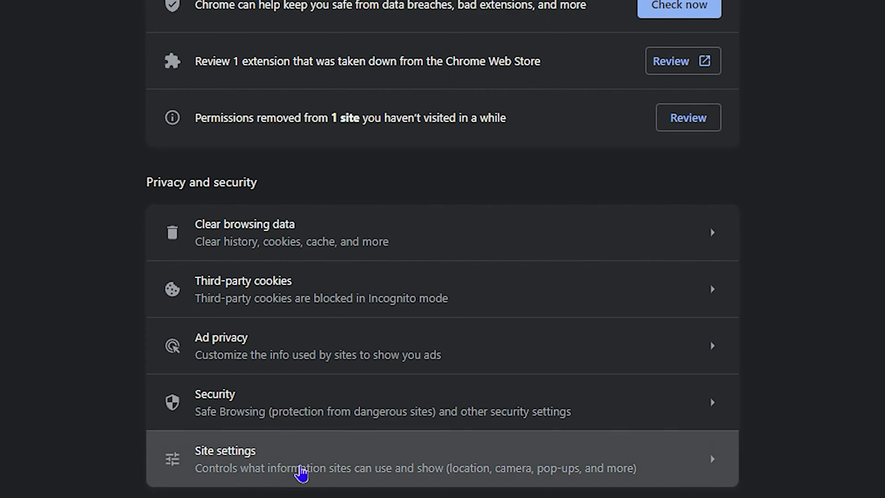
{"action": "left_click", "coordinate": [368, 366]}
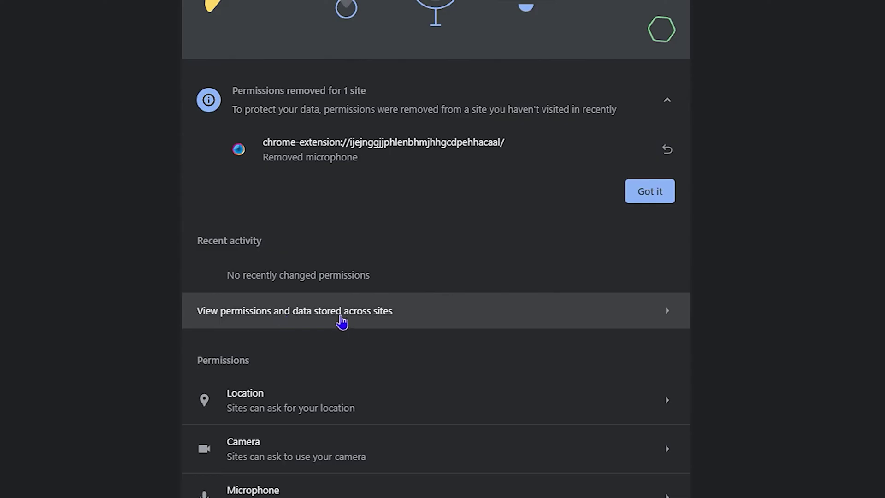
{"action": "left_click", "coordinate": [356, 317]}
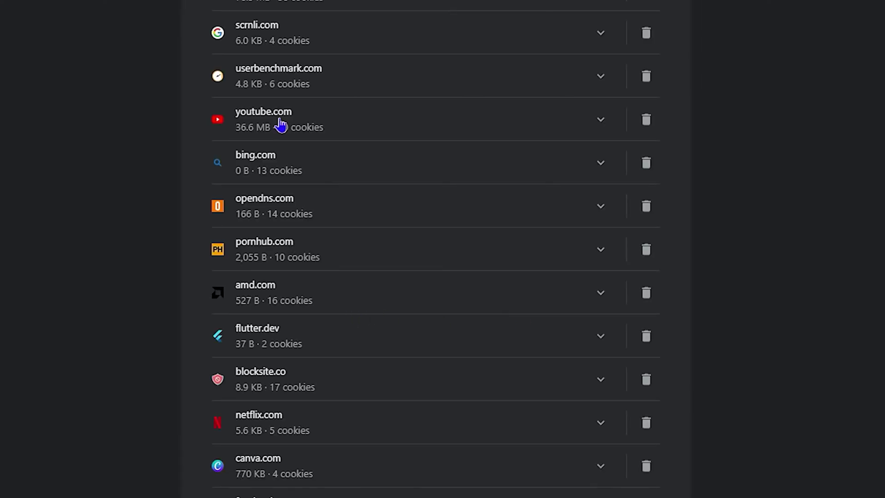
{"action": "scroll", "coordinate": [342, 325], "scroll_direction": "up", "scroll_amount": 5}
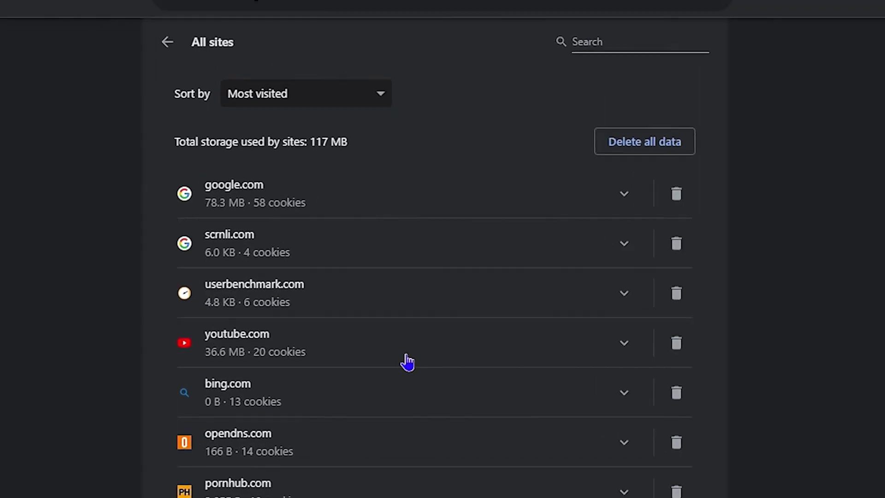
{"action": "left_click", "coordinate": [403, 377]}
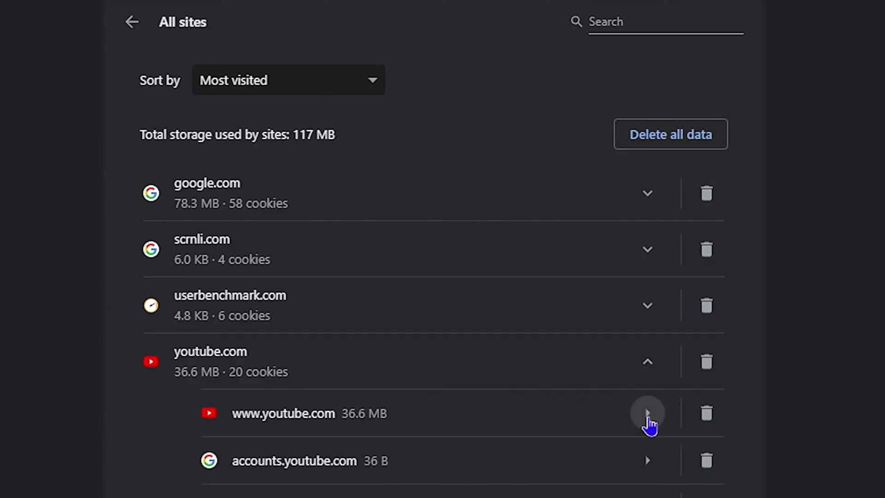
{"action": "left_click", "coordinate": [648, 417]}
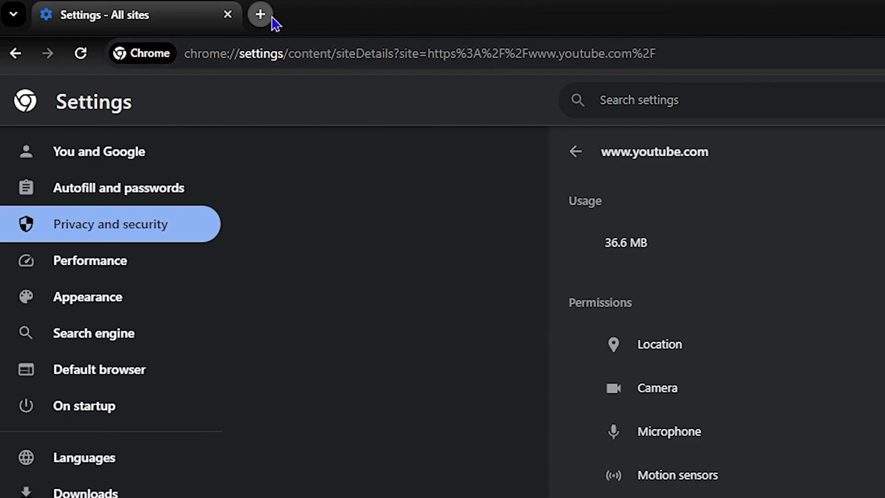
Load youtube.com in a new tab, then close the browser window.
{"action": "left_click", "coordinate": [135, 9]}
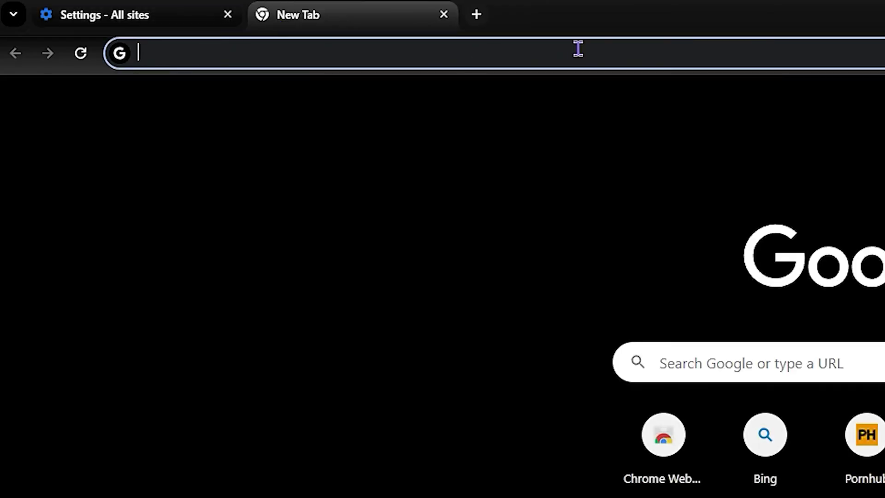
{"action": "type", "text": "you"}
{"action": "key", "text": "Return"}
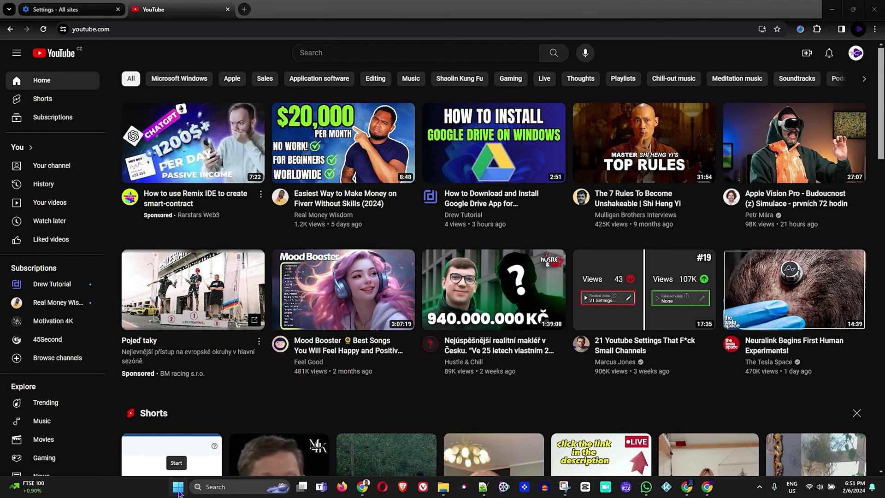
{"action": "left_click", "coordinate": [866, 18]}
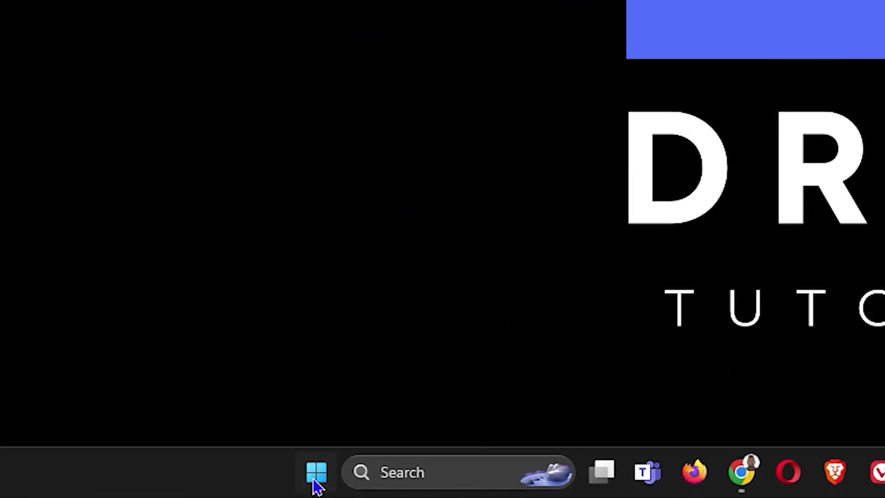
Filter Installed apps by 'chrome' and open Google Chrome's options menu to reveal Uninstall.
{"action": "right_click", "coordinate": [316, 482]}
{"action": "left_click", "coordinate": [294, 15]}
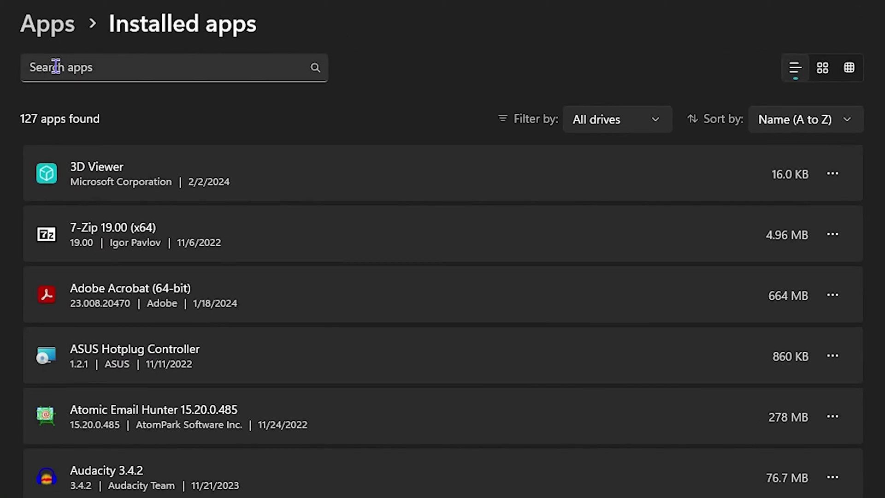
{"action": "left_click", "coordinate": [306, 56]}
{"action": "type", "text": "chrome"}
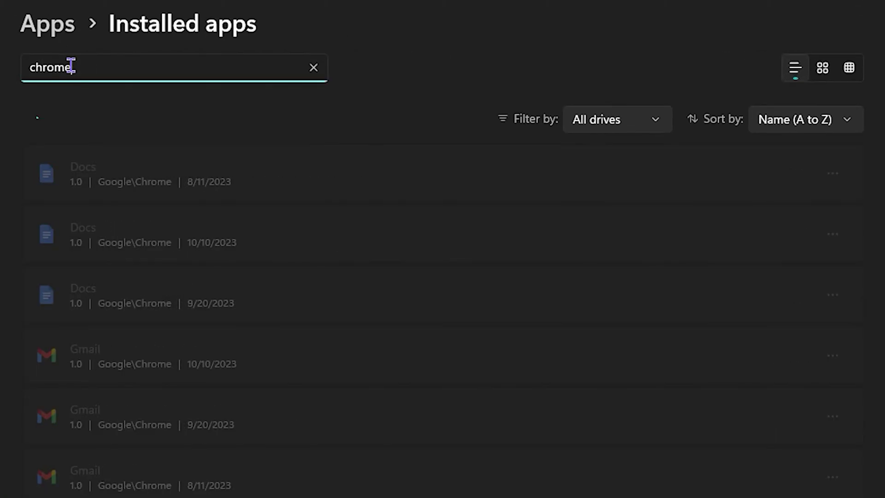
{"action": "scroll", "coordinate": [132, 164], "scroll_direction": "down", "scroll_amount": 5}
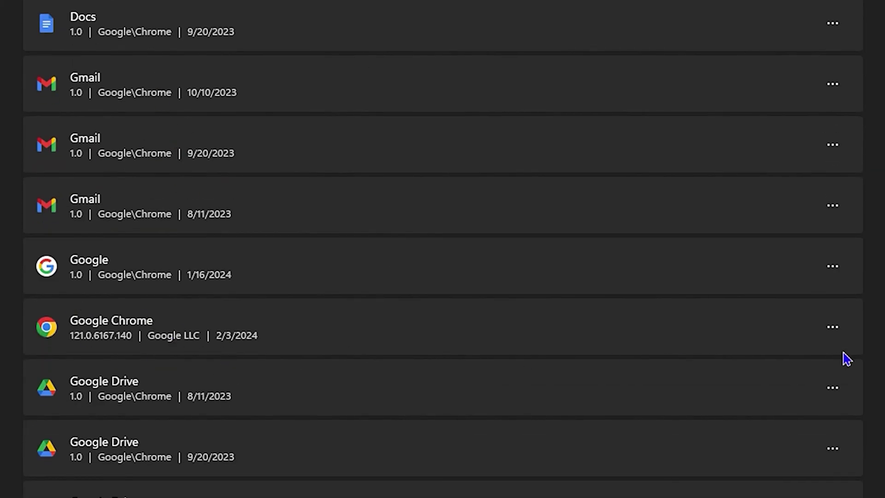
{"action": "left_click", "coordinate": [834, 328]}
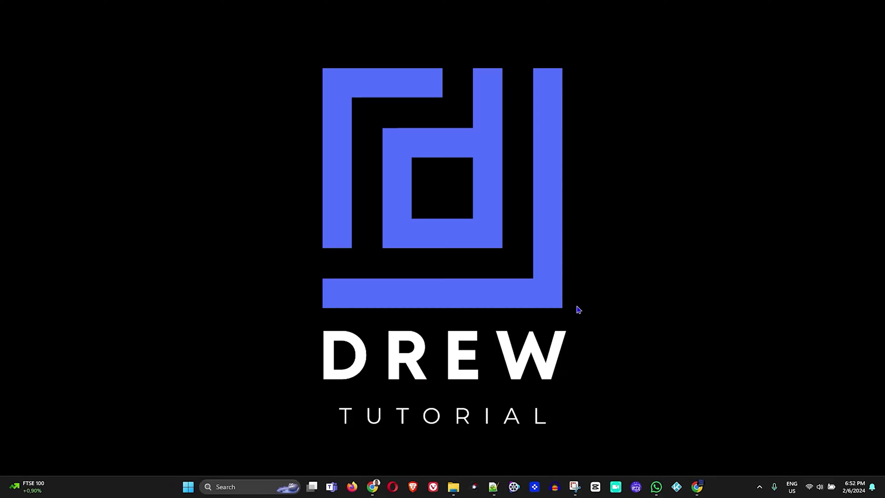
Close the remaining Chrome New Tab window and launch Microsoft Edge from Start's pinned apps.
{"action": "mouse_move", "coordinate": [697, 487]}
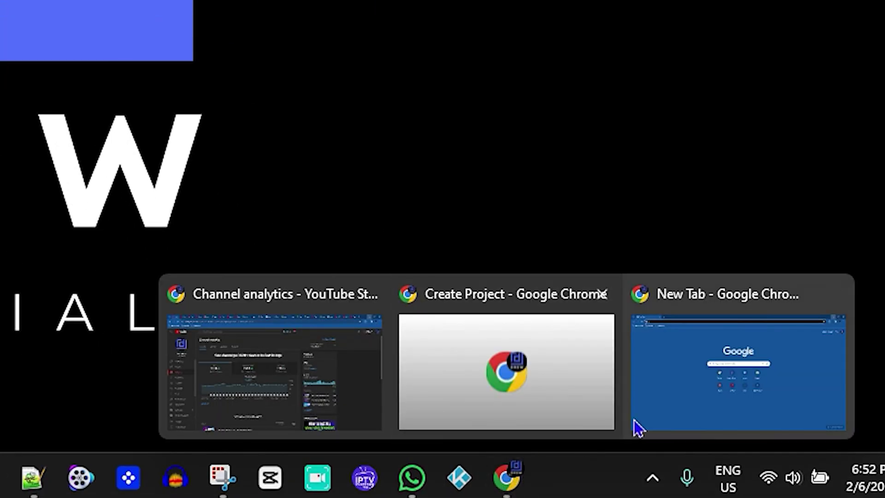
{"action": "left_click", "coordinate": [794, 444]}
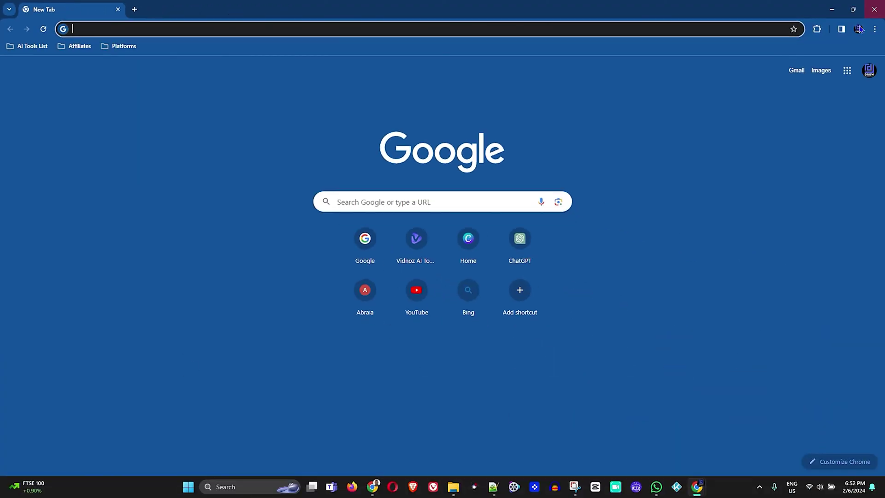
{"action": "left_click", "coordinate": [874, 11]}
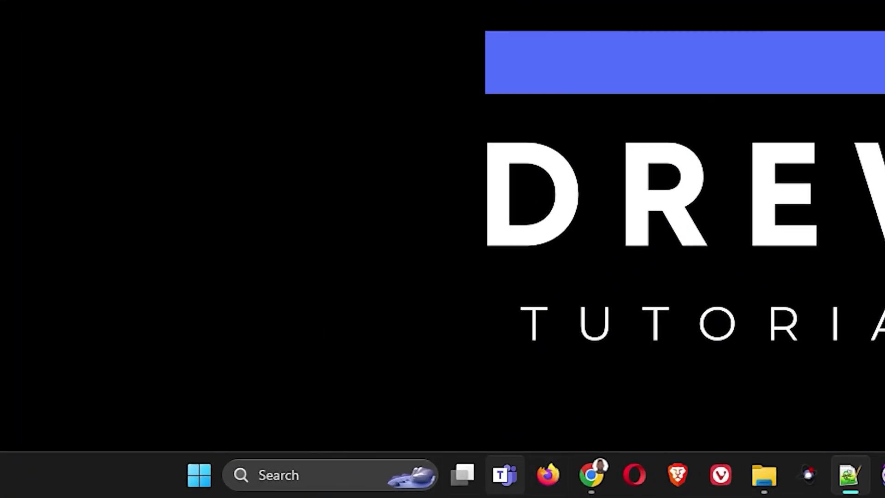
{"action": "left_click", "coordinate": [200, 479]}
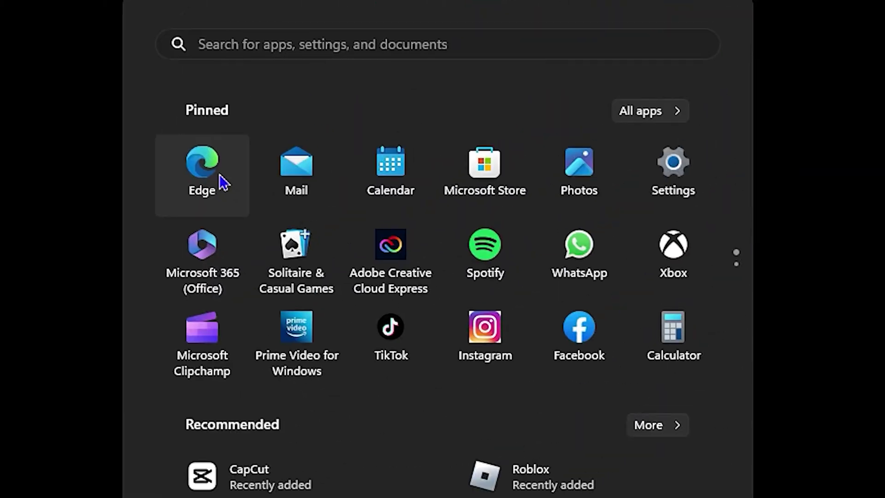
{"action": "left_click", "coordinate": [216, 180]}
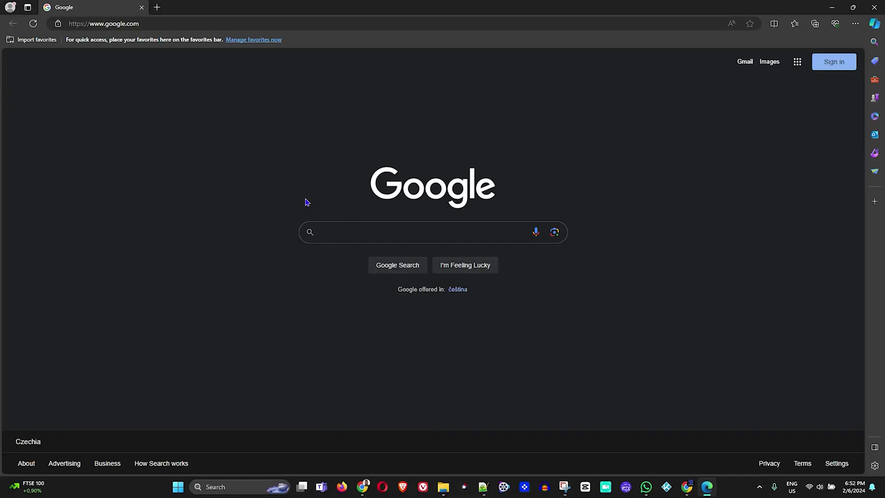
Search Google for 'chrome download' and open Chrome's download page.
{"action": "type", "text": "chorme"}
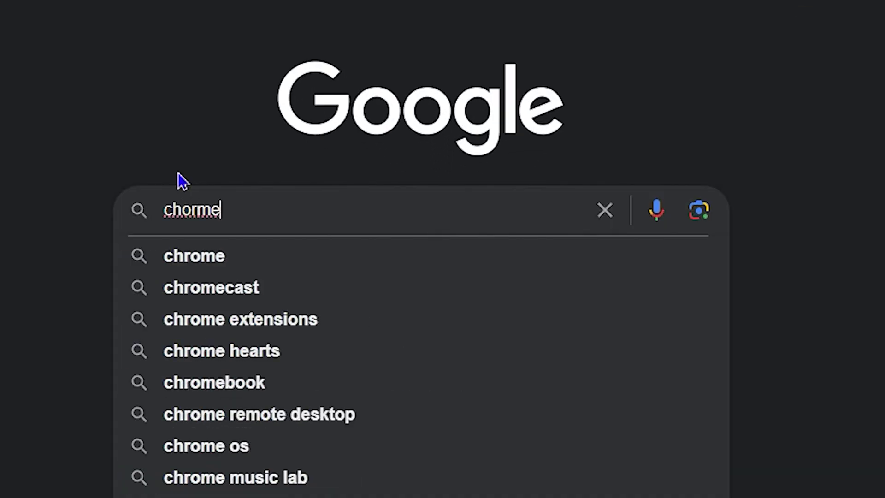
{"action": "type", "text": " do"}
{"action": "key", "text": "Down"}
{"action": "key", "text": "Return"}
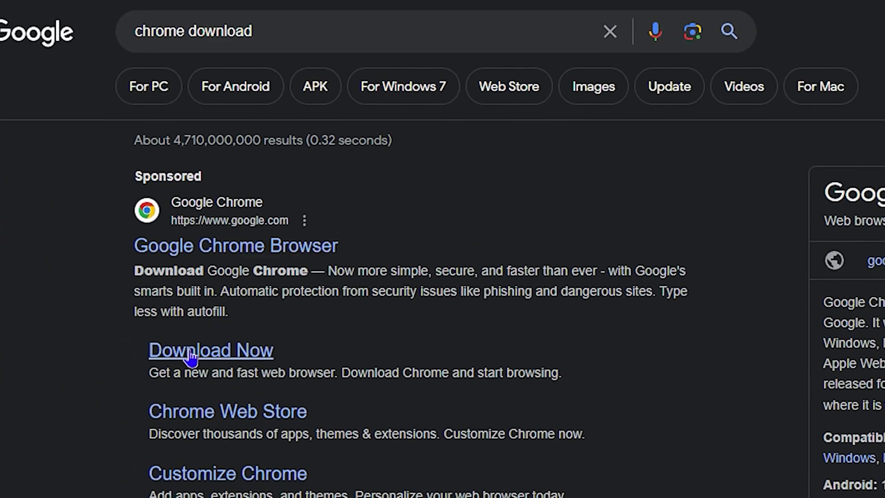
{"action": "left_click", "coordinate": [190, 356]}
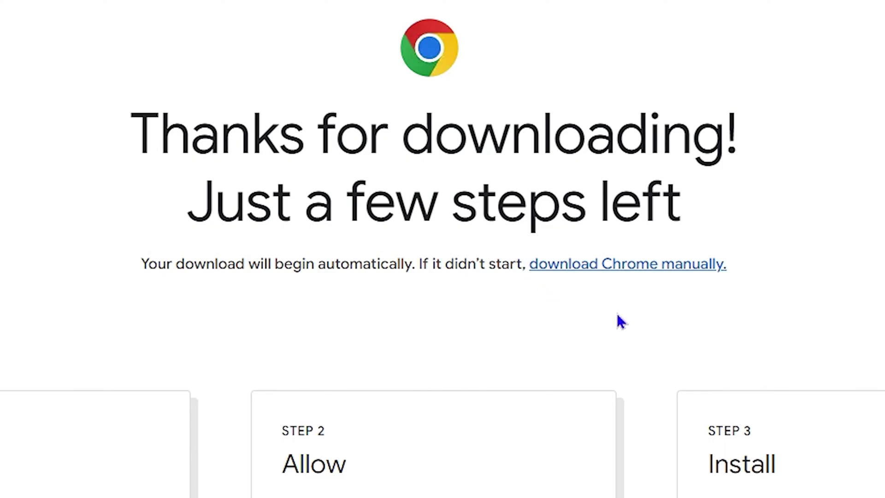
Download ChromeSetup.exe, saving it into the Downloads folder.
{"action": "left_click", "coordinate": [640, 272]}
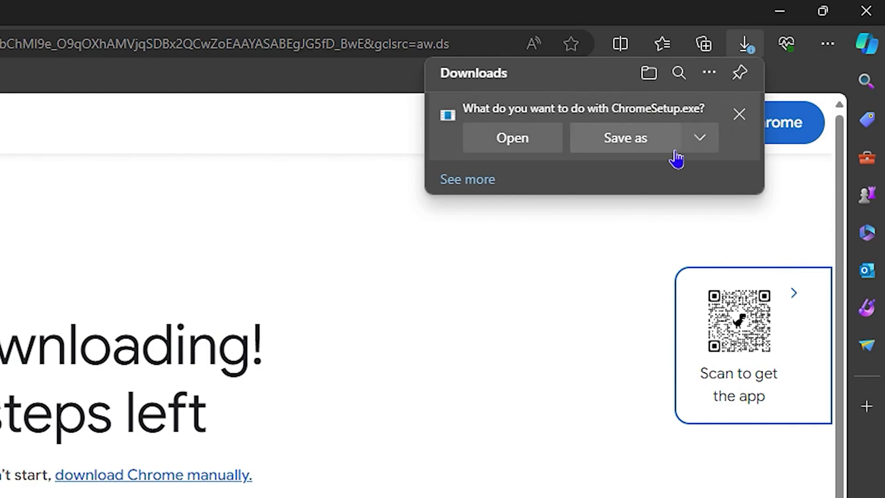
{"action": "left_click", "coordinate": [660, 147]}
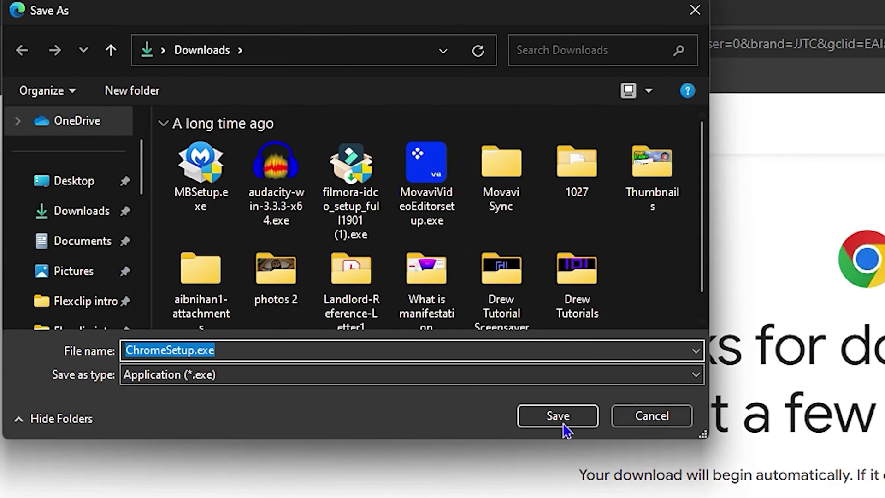
{"action": "left_click", "coordinate": [82, 211]}
{"action": "left_click", "coordinate": [498, 347]}
{"action": "left_click", "coordinate": [568, 423]}
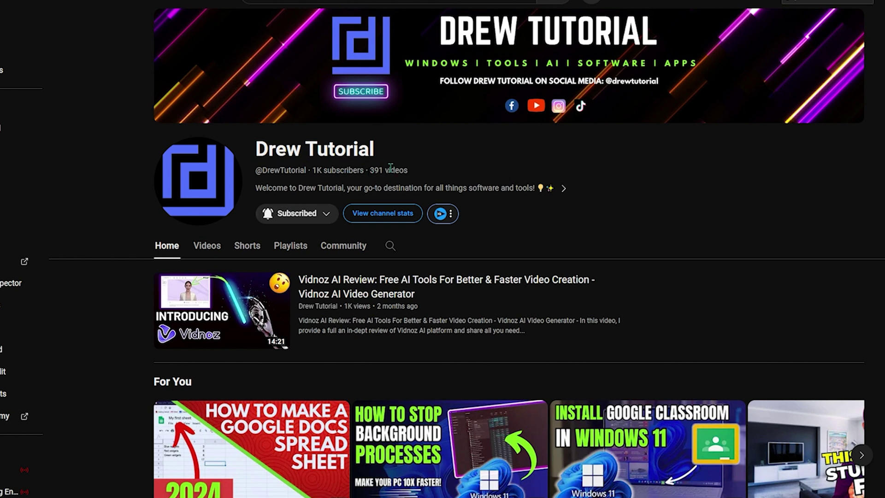
Browse the channel's uploads on its Videos tab.
{"action": "scroll", "coordinate": [295, 207], "scroll_direction": "down", "scroll_amount": 10}
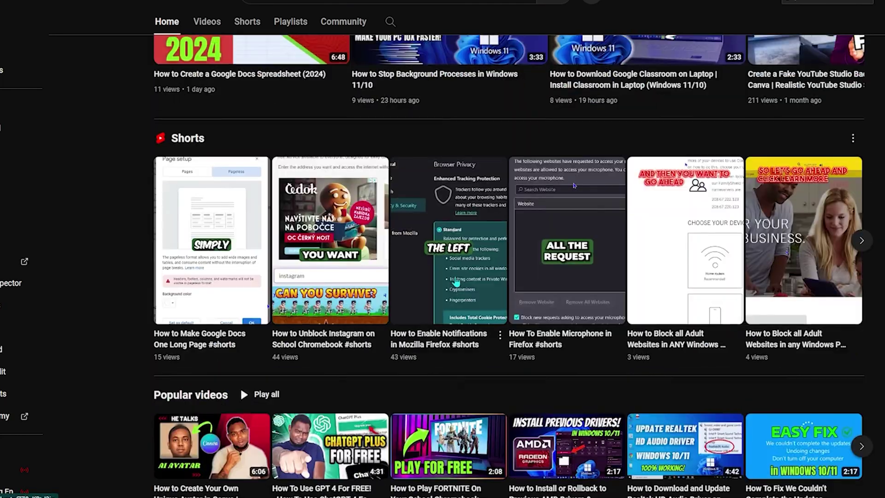
{"action": "scroll", "coordinate": [201, 245], "scroll_direction": "up", "scroll_amount": 10}
{"action": "left_click", "coordinate": [200, 246]}
{"action": "scroll", "coordinate": [432, 326], "scroll_direction": "down", "scroll_amount": 15}
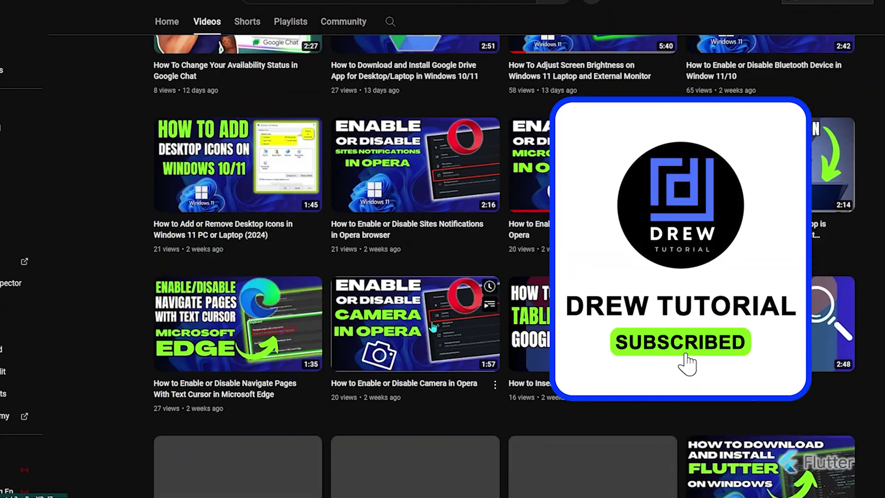
{"action": "scroll", "coordinate": [432, 326], "scroll_direction": "down", "scroll_amount": 15}
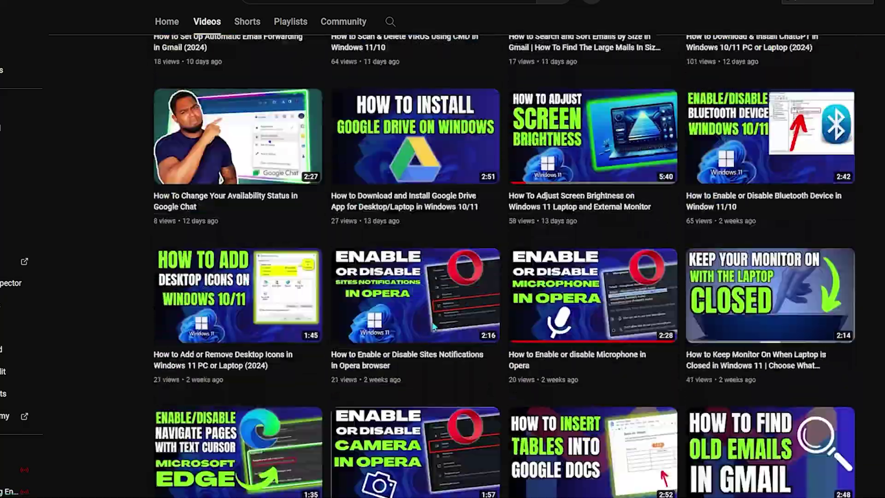
{"action": "scroll", "coordinate": [240, 212], "scroll_direction": "up", "scroll_amount": 20}
Switch to the Shorts tab and scroll through the short how-to clips.
{"action": "left_click", "coordinate": [247, 245]}
{"action": "scroll", "coordinate": [446, 355], "scroll_direction": "down", "scroll_amount": 15}
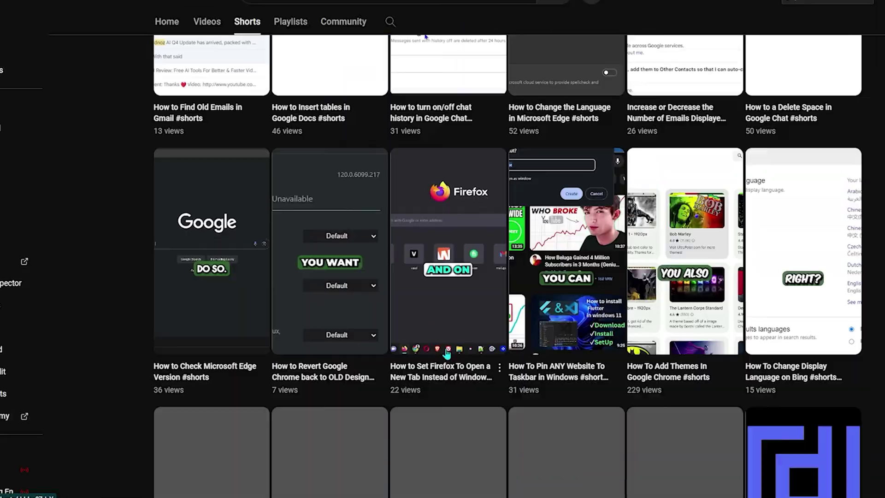
{"action": "scroll", "coordinate": [446, 355], "scroll_direction": "down", "scroll_amount": 15}
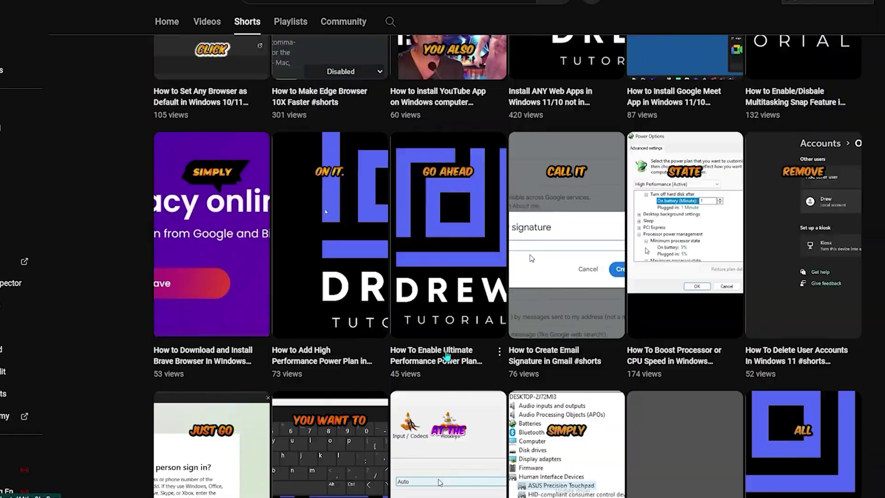
{"action": "scroll", "coordinate": [447, 355], "scroll_direction": "down", "scroll_amount": 5}
{"action": "scroll", "coordinate": [447, 354], "scroll_direction": "up", "scroll_amount": 20}
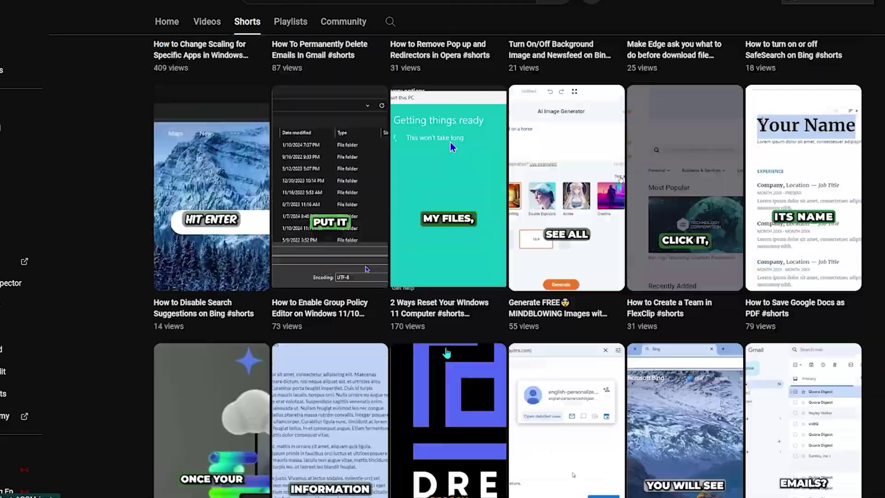